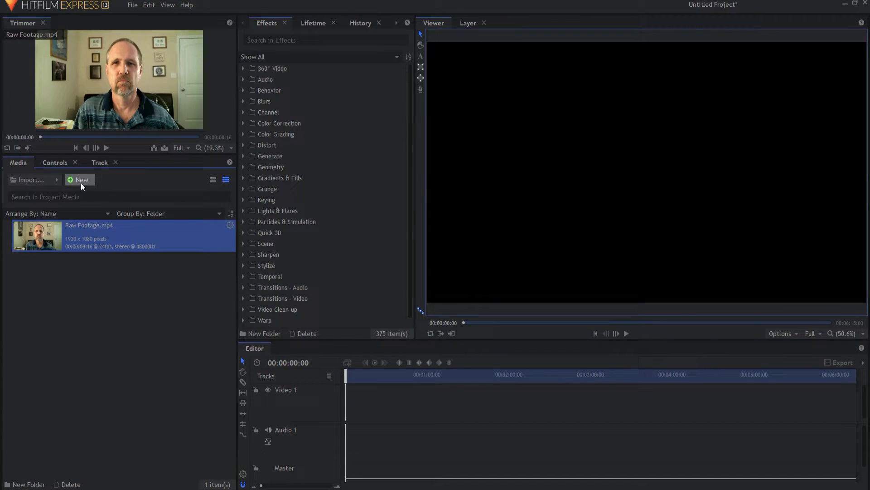
# Place Raw Footage.mp4 on the Video 1 track and zoom the timeline in
pyautogui.moveTo(81, 234); pyautogui.dragTo(347, 400)
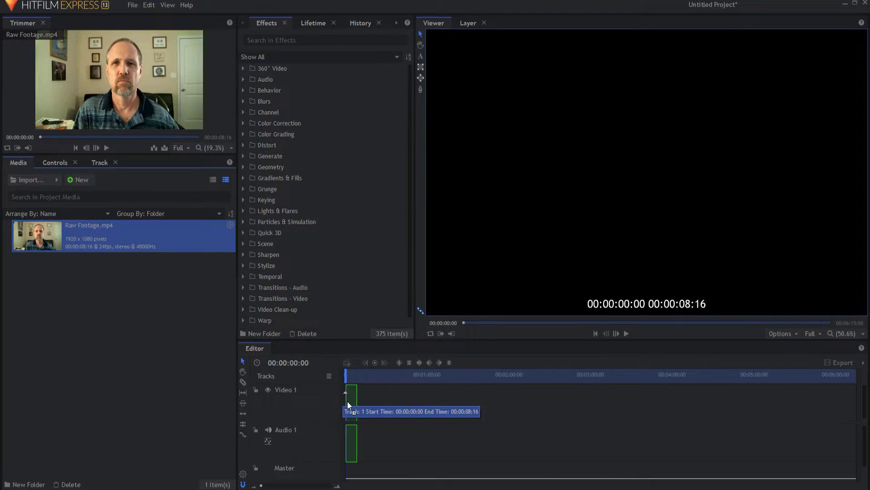
pyautogui.moveTo(347, 401); pyautogui.dragTo(347, 402)
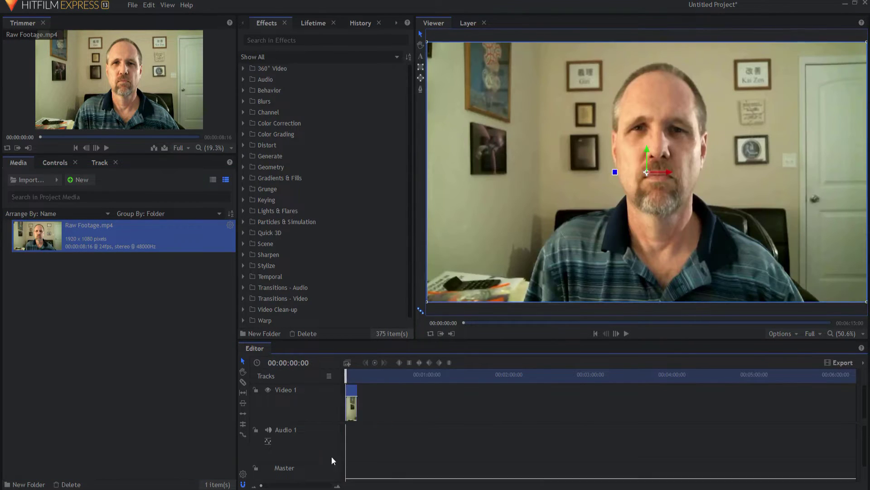
pyautogui.moveTo(261, 485); pyautogui.dragTo(272, 485)
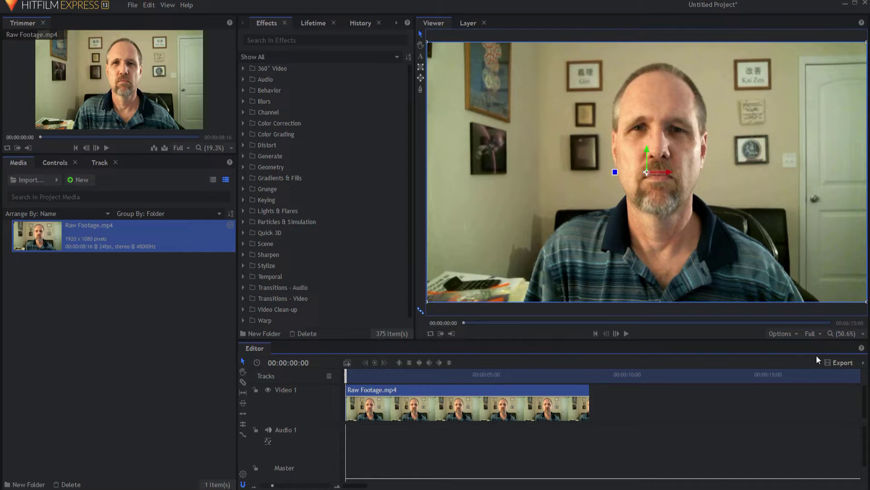
# Add the timeline contents to the export queue
pyautogui.click(845, 360)
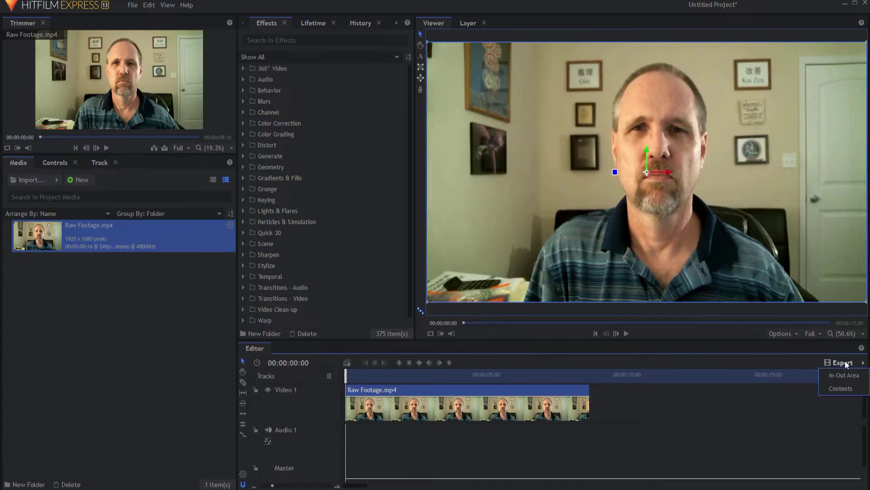
pyautogui.click(842, 387)
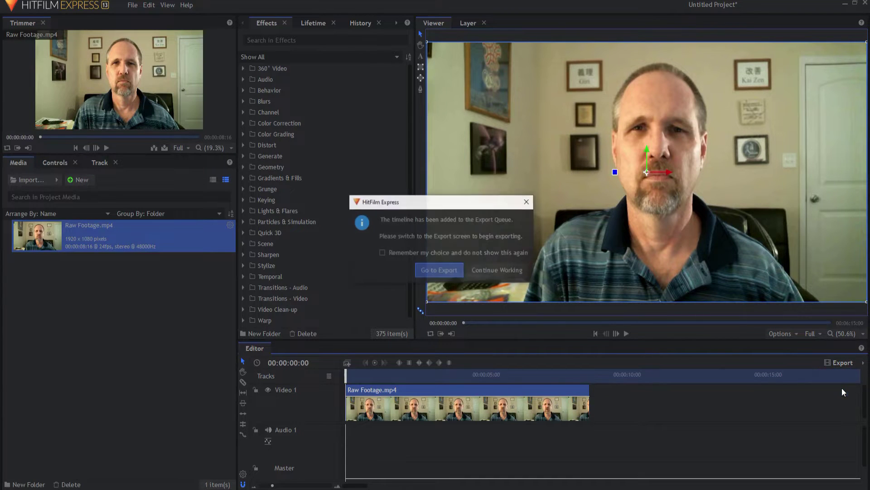
pyautogui.click(446, 270)
# Create a new folder named Video and save the export output into it
pyautogui.click(287, 294)
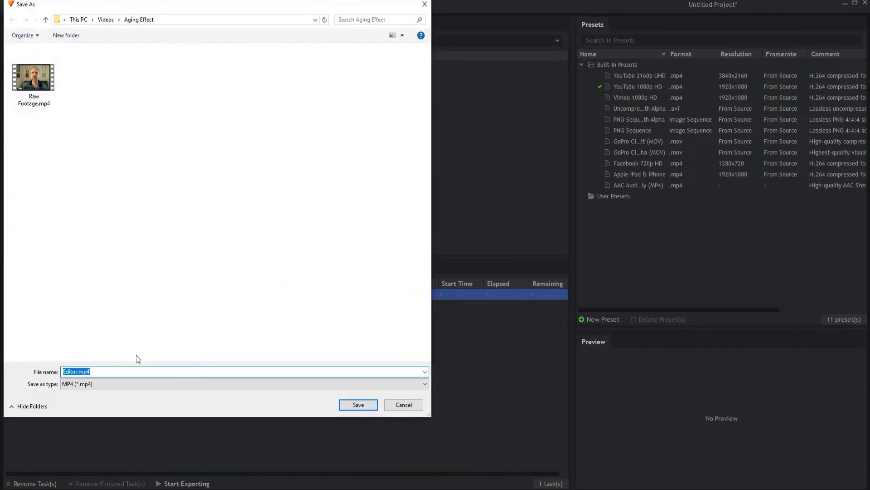
pyautogui.click(66, 36)
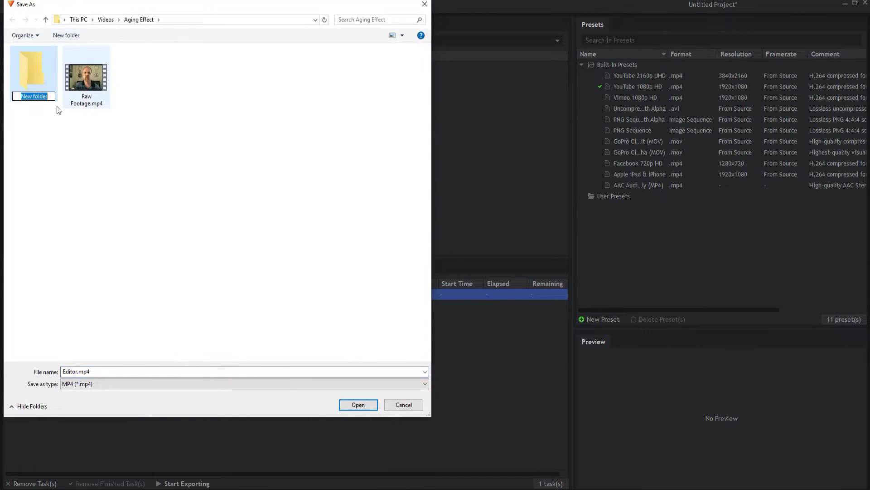
pyautogui.write('V')
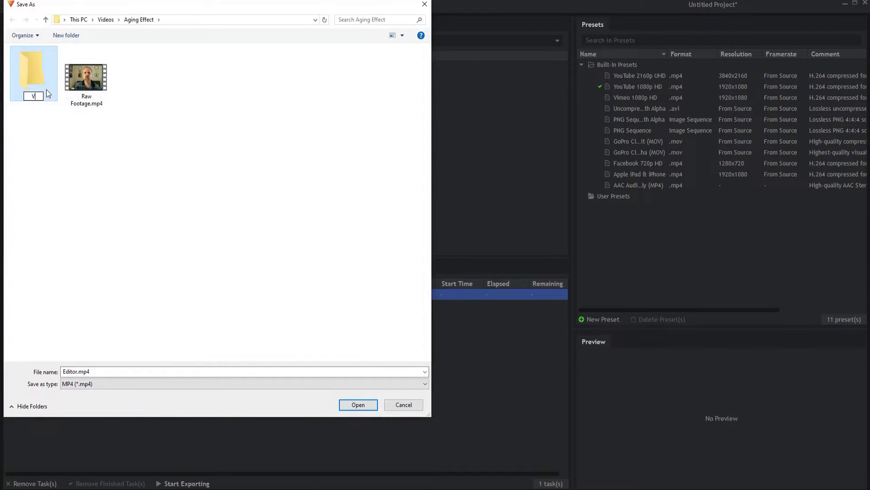
pyautogui.write('ideo')
pyautogui.doubleClick(39, 75)
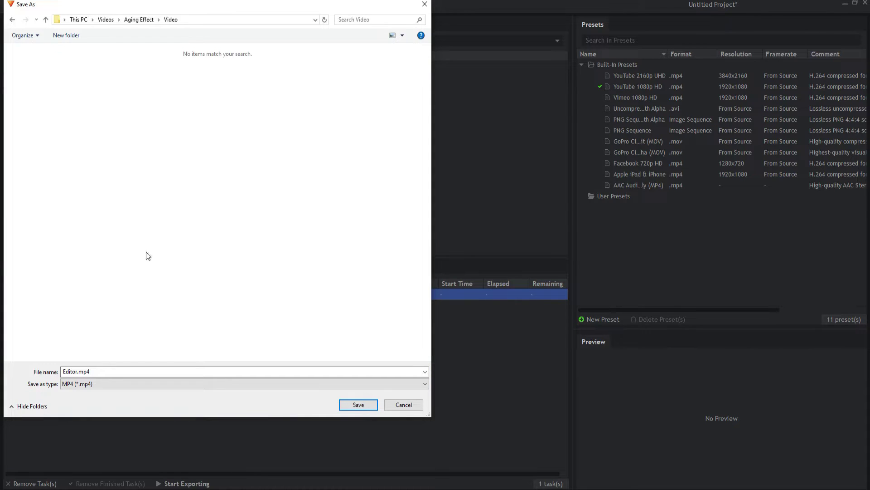
pyautogui.click(374, 404)
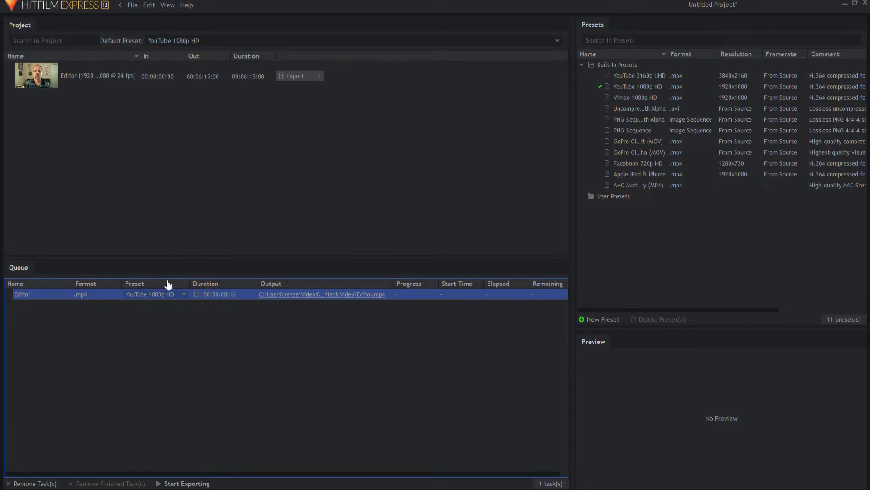
# Set the queue preset to PNG Sequence with Aging Effect\Video as the output folder
pyautogui.click(151, 293)
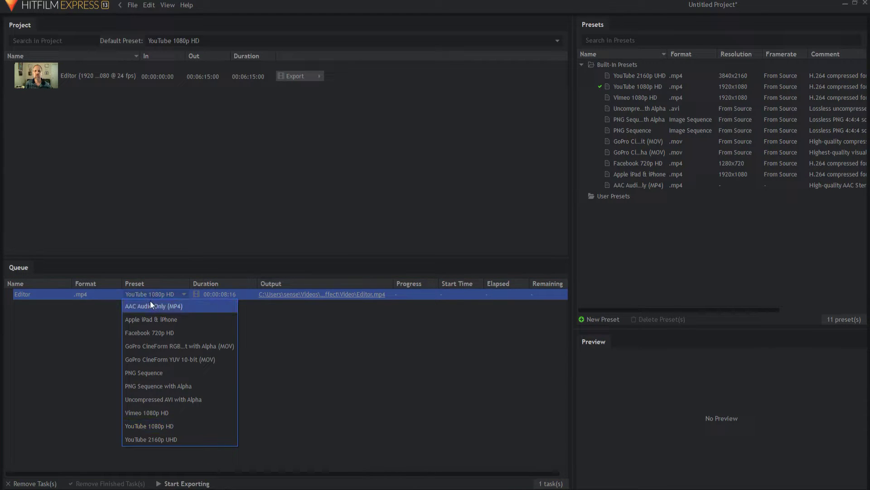
pyautogui.click(144, 373)
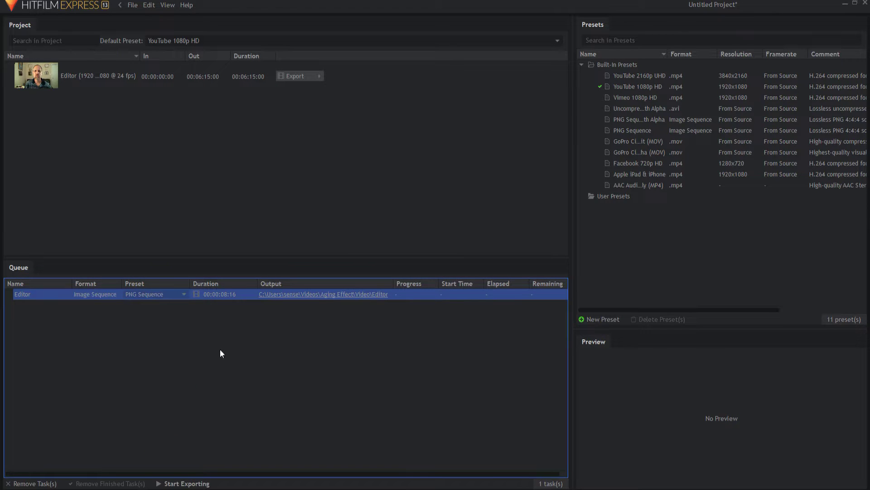
pyautogui.click(359, 294)
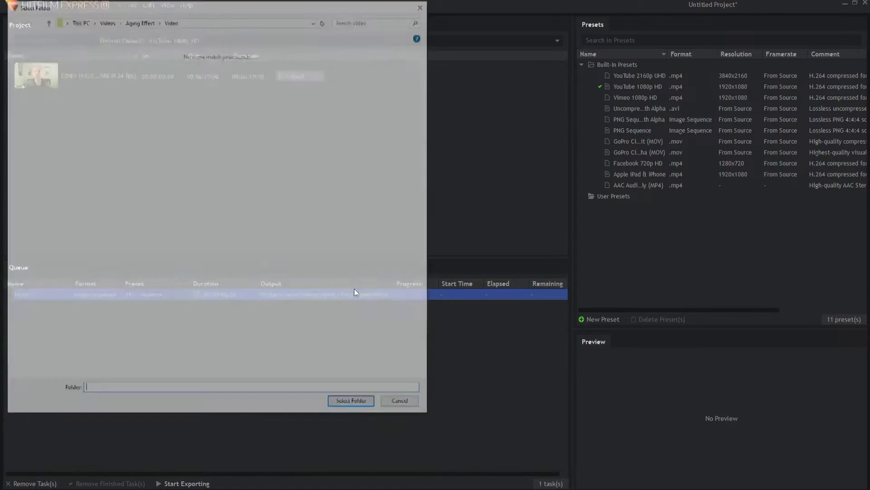
pyautogui.click(139, 19)
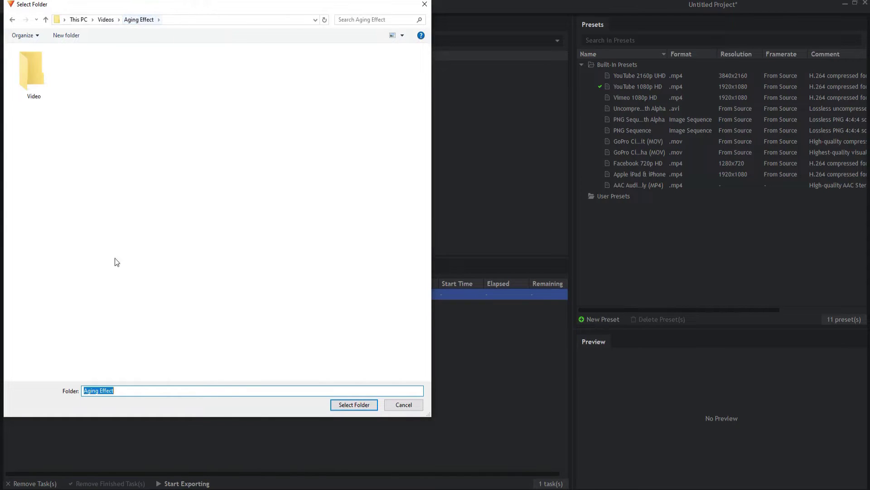
pyautogui.click(33, 68)
pyautogui.press('Return')
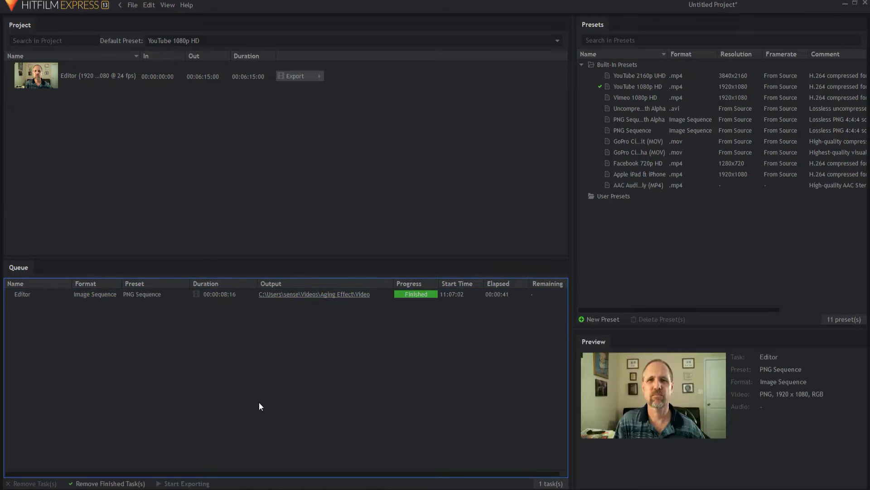
pyautogui.click(314, 294)
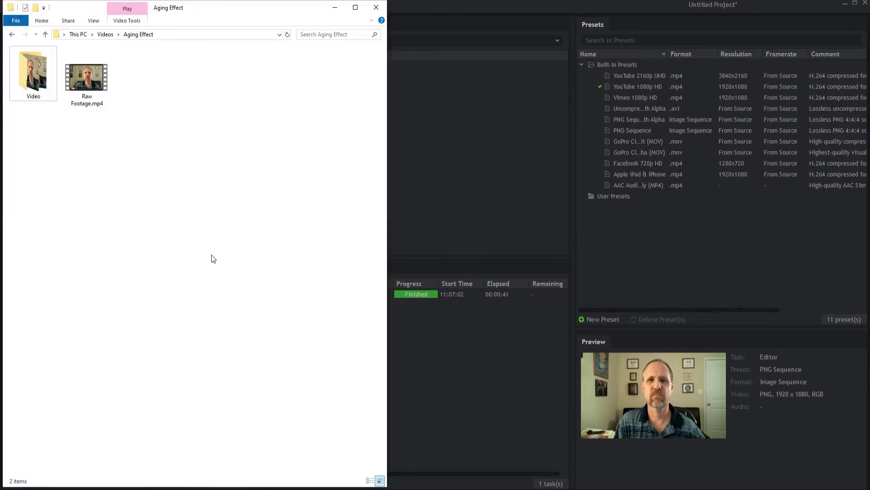
# Open the Video folder and scroll through the exported PNG frames to the end and back
pyautogui.doubleClick(33, 73)
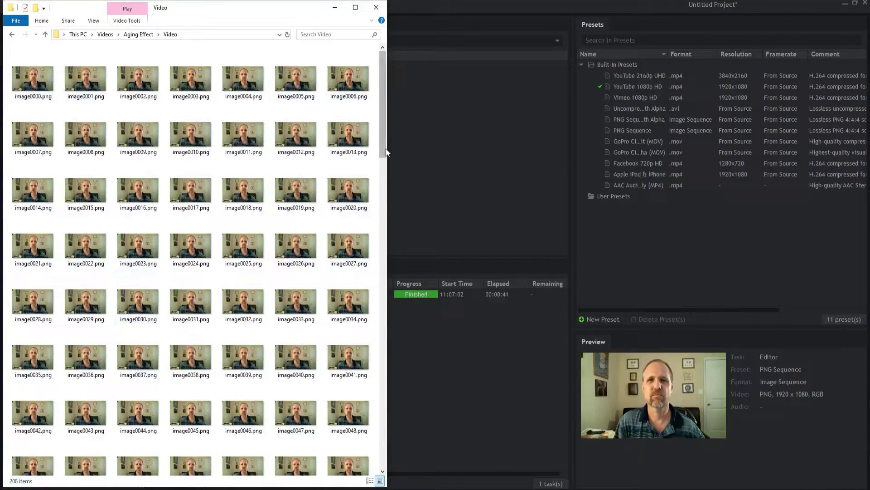
pyautogui.moveTo(382, 148); pyautogui.dragTo(383, 449)
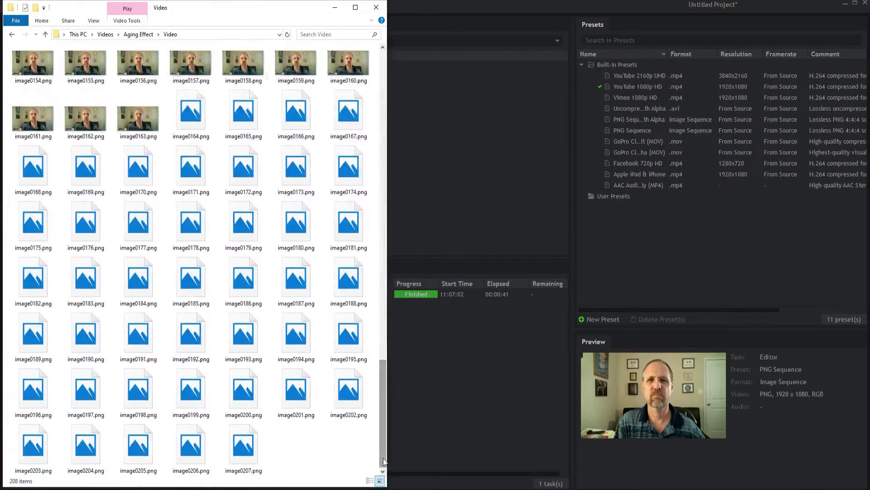
pyautogui.moveTo(383, 449); pyautogui.dragTo(383, 149)
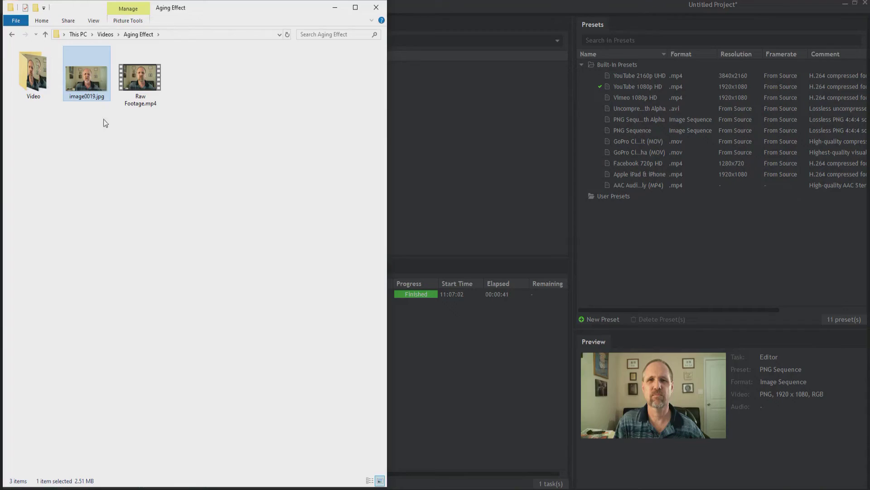
# Right-click the empty background of the Aging Effect folder
pyautogui.rightClick(69, 163)
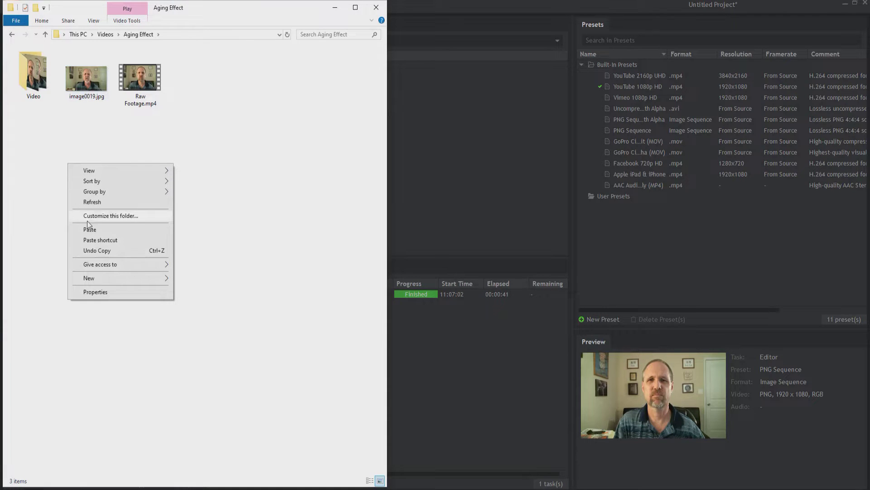
# Create a Keys folder in Aging Effect and move image0019.jpg into it
pyautogui.moveTo(88, 278)
pyautogui.click(199, 279)
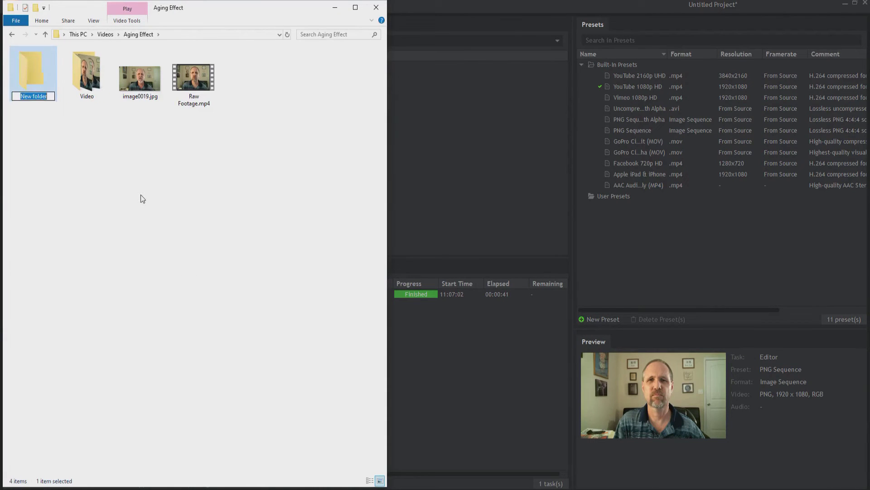
pyautogui.write('Keys')
pyautogui.press('Return')
pyautogui.moveTo(138, 77); pyautogui.dragTo(33, 80)
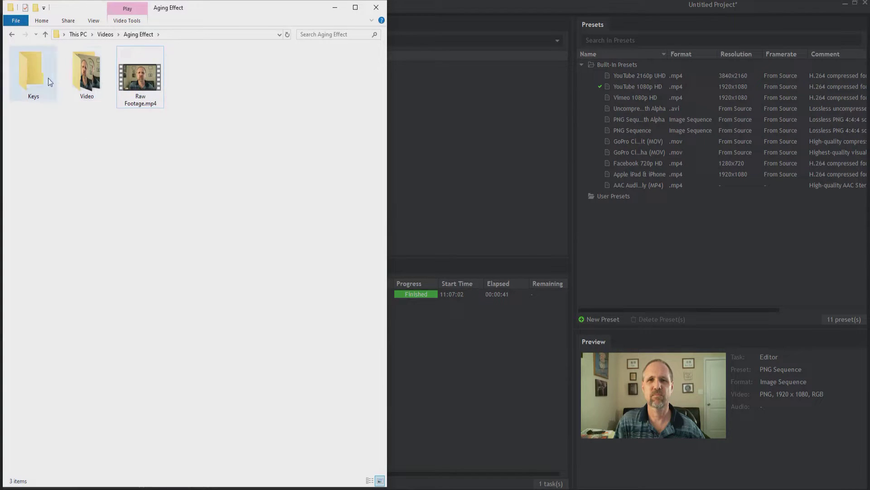
# Browse the Video frames, then view image0019.jpg from the Keys folder full size
pyautogui.doubleClick(83, 74)
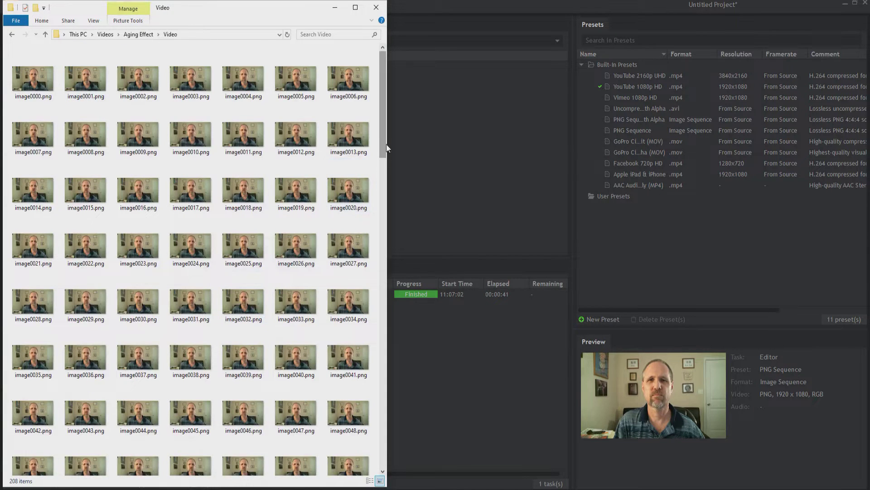
pyautogui.moveTo(383, 148); pyautogui.dragTo(359, 433)
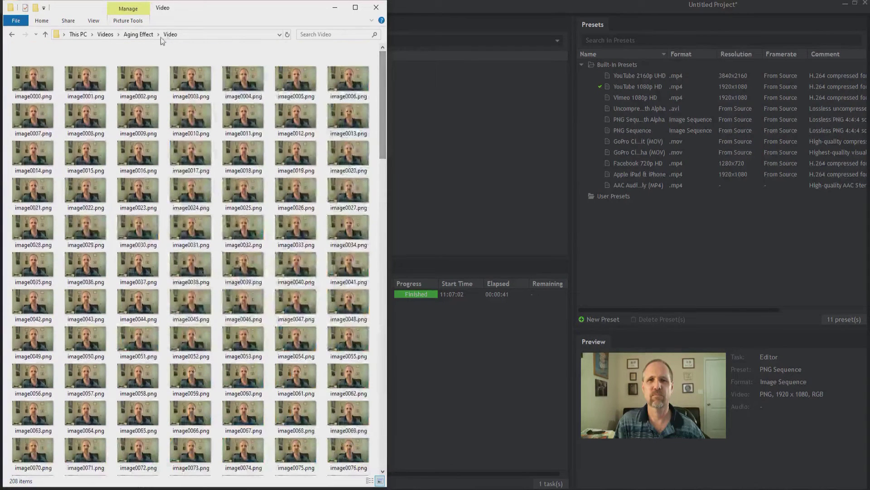
pyautogui.click(134, 35)
pyautogui.doubleClick(45, 70)
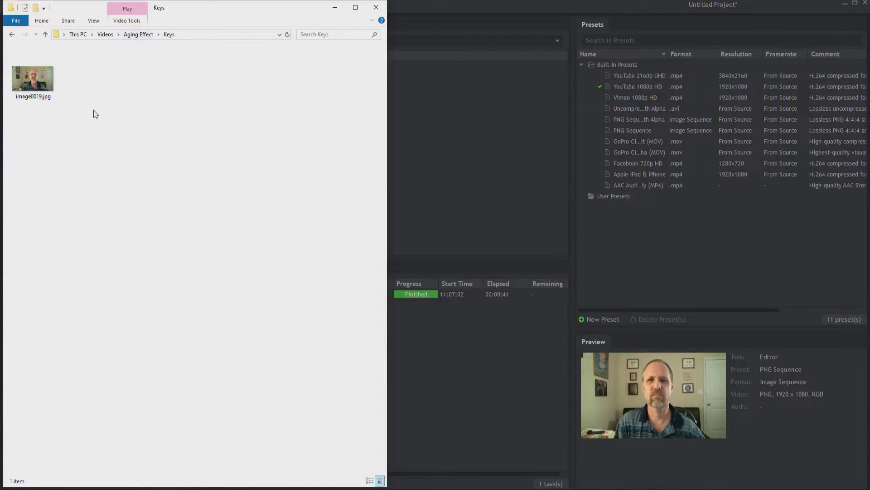
pyautogui.doubleClick(36, 76)
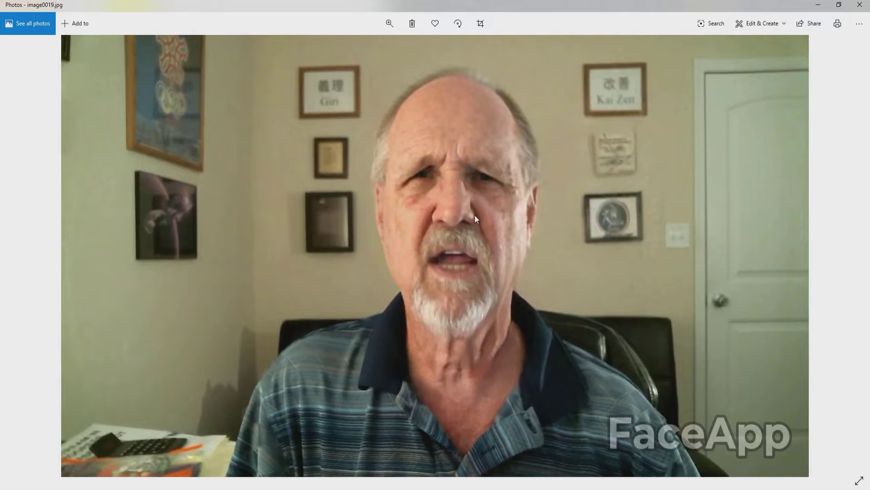
pyautogui.click(859, 4)
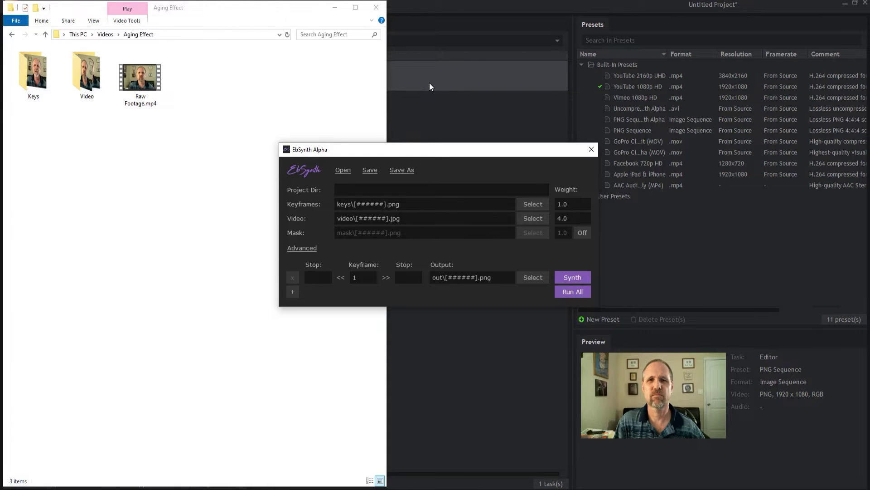
# Move the EbSynth Alpha window beside the Explorer folders
pyautogui.moveTo(422, 149); pyautogui.dragTo(540, 218)
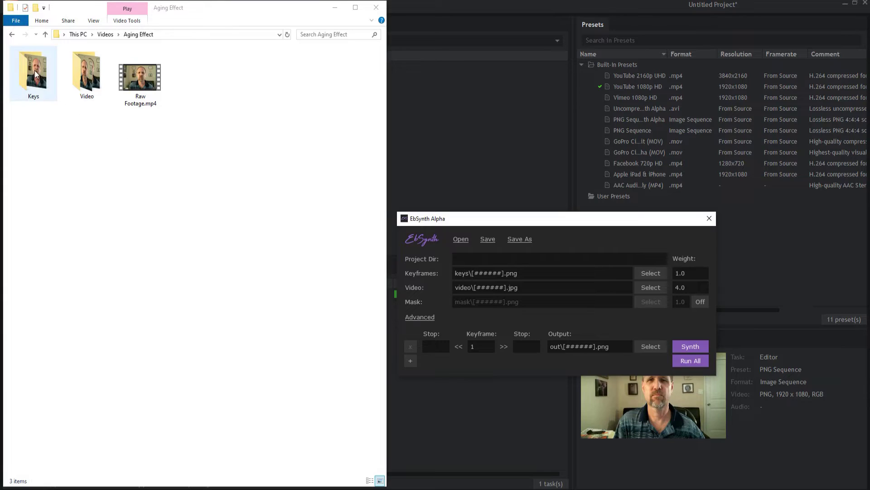
# Load the Keys folder as EbSynth keyframes (Keys\image[####].jpg)
pyautogui.moveTo(35, 70)
pyautogui.mouseDown()
pyautogui.moveTo(126, 155)
pyautogui.moveTo(486, 273)
pyautogui.mouseUp()
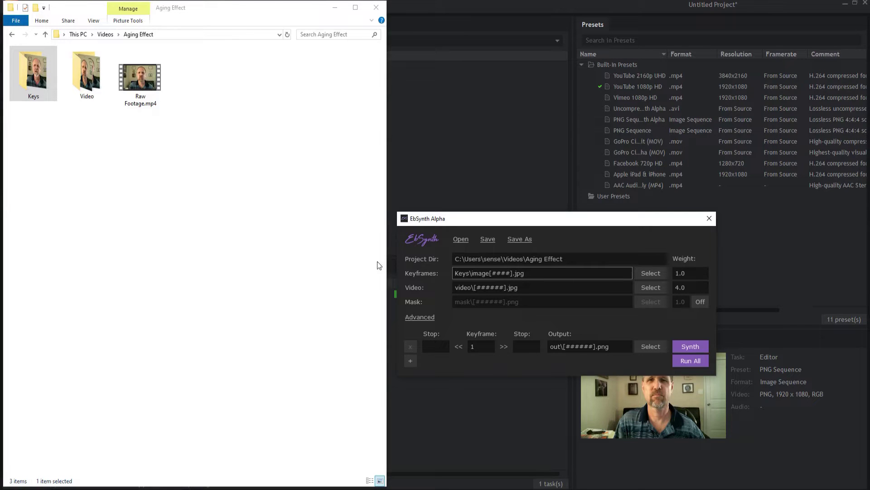
# Use the Video folder as source frames and run keyframe 19 over frames 1–207, adding a second row
pyautogui.moveTo(89, 67)
pyautogui.mouseDown()
pyautogui.moveTo(501, 279)
pyautogui.moveTo(498, 288)
pyautogui.mouseUp()
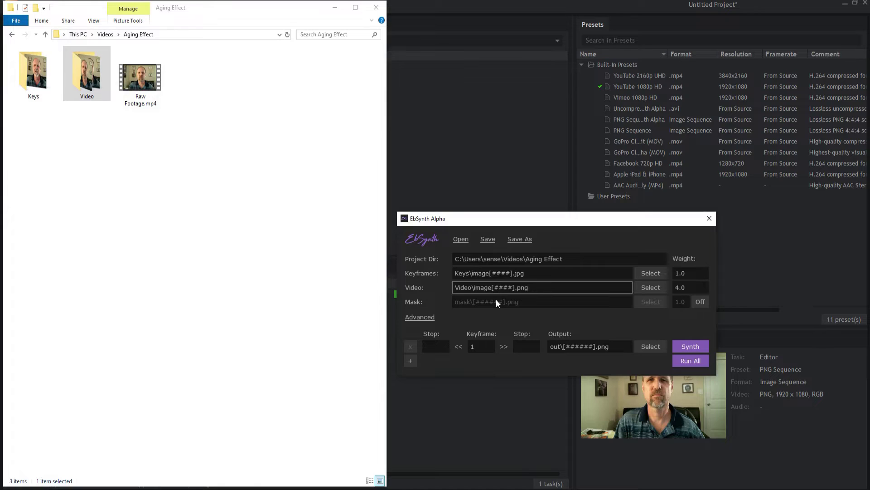
pyautogui.doubleClick(474, 346)
pyautogui.write('9')
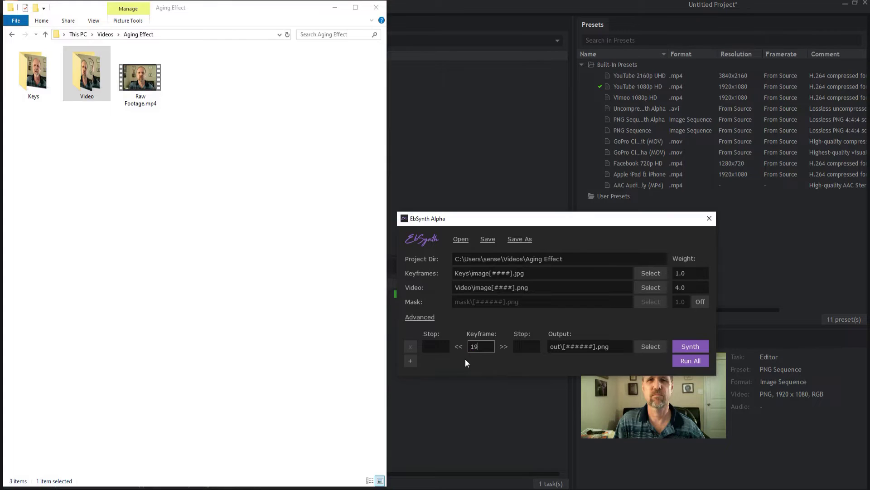
pyautogui.click(434, 344)
pyautogui.click(526, 348)
pyautogui.write('1')
pyautogui.write('207')
pyautogui.press('Return')
pyautogui.click(411, 360)
pyautogui.write('150')
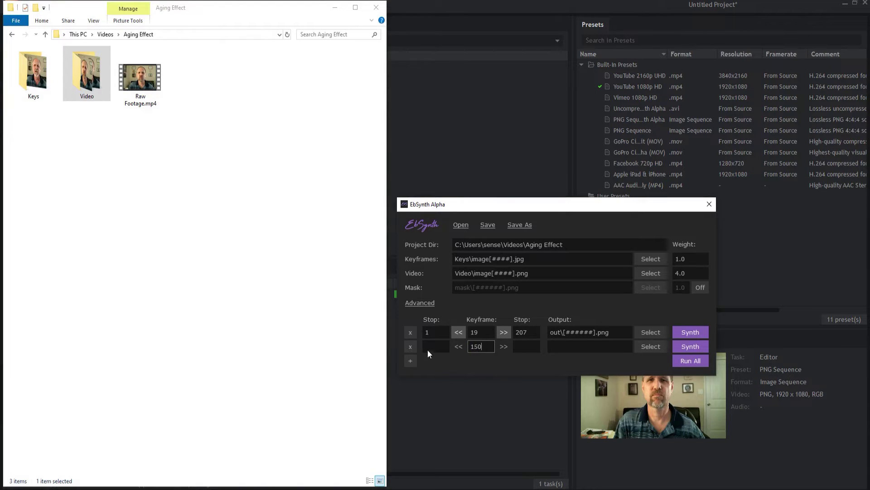
# Try a second keyframe 150 row, then delete it and run keyframe 19 over frames 1–100
pyautogui.click(428, 350)
pyautogui.click(520, 347)
pyautogui.write('20')
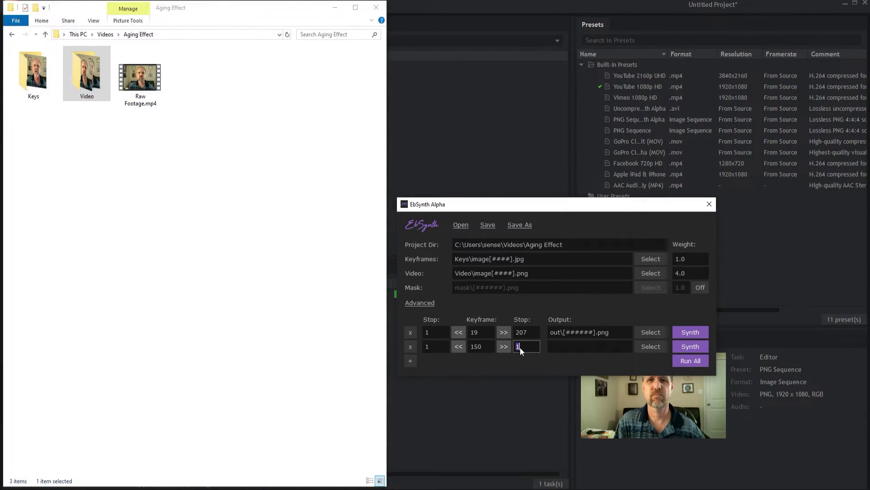
pyautogui.write('7')
pyautogui.doubleClick(430, 346)
pyautogui.write('100')
pyautogui.click(410, 346)
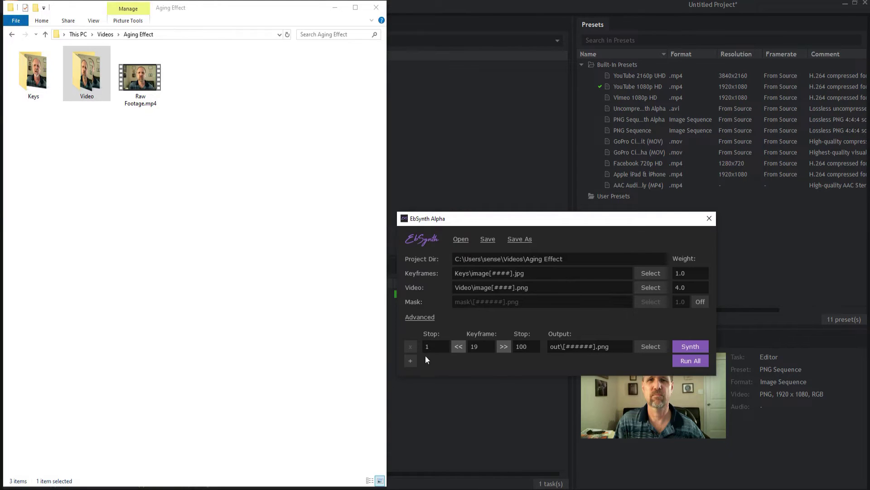
pyautogui.click(690, 361)
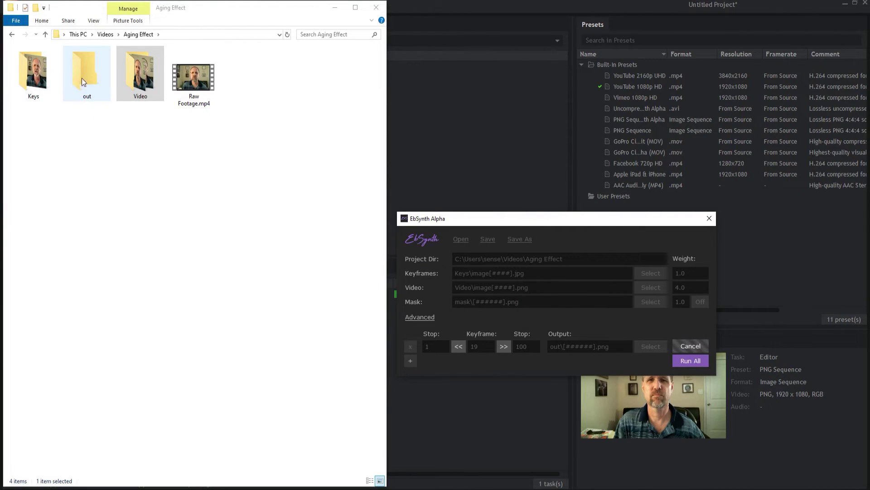
# Bring Explorer forward and open the out folder to watch the 207 rendered frames appear
pyautogui.click(152, 90)
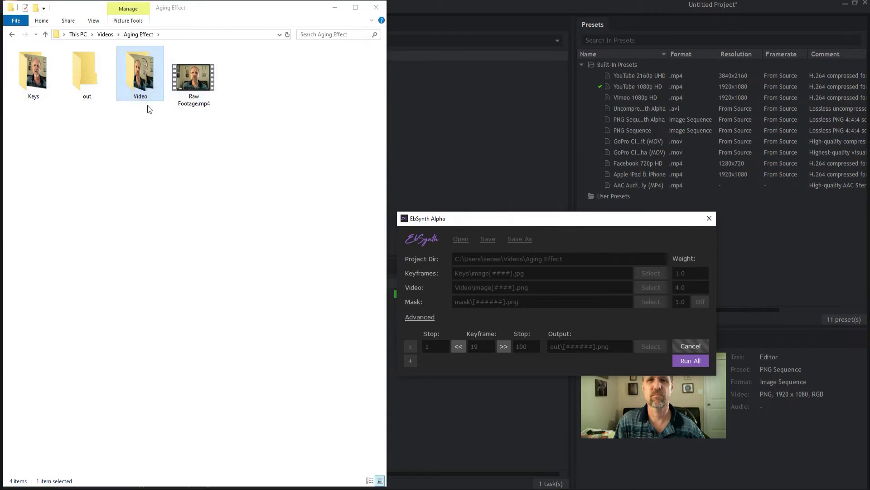
pyautogui.doubleClick(87, 75)
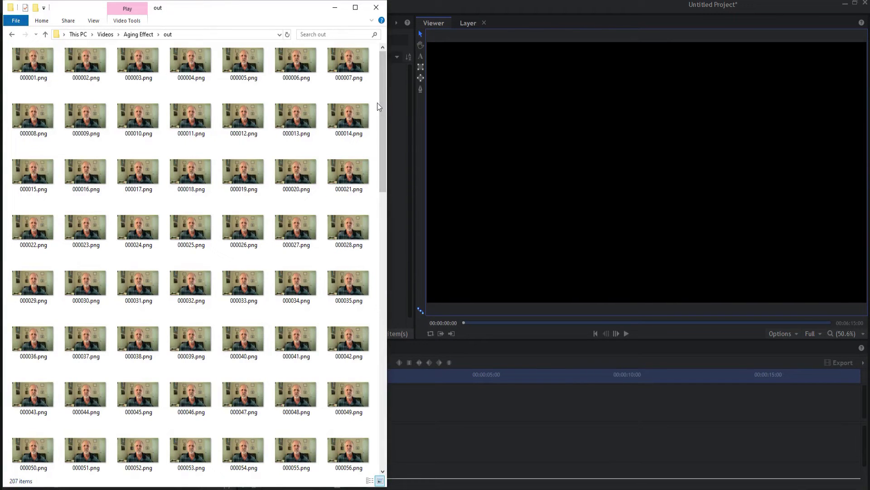
pyautogui.scroll(-5, 317, 109)
pyautogui.scroll(-5, 317, 108)
pyautogui.scroll(-5, 267, 443)
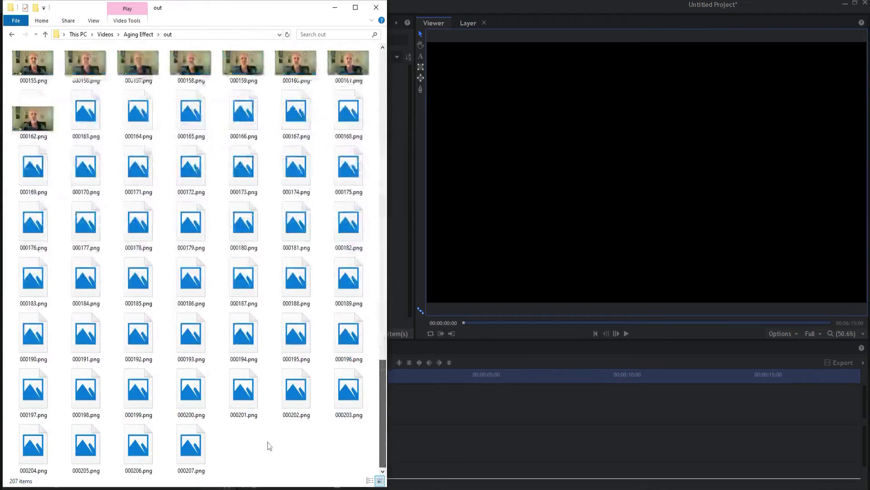
pyautogui.scroll(-5, 197, 461)
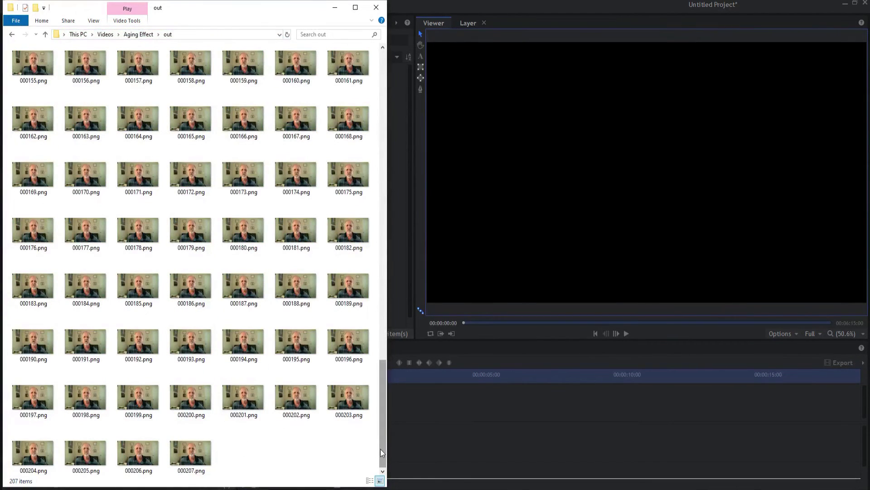
pyautogui.moveTo(380, 448); pyautogui.dragTo(386, 145)
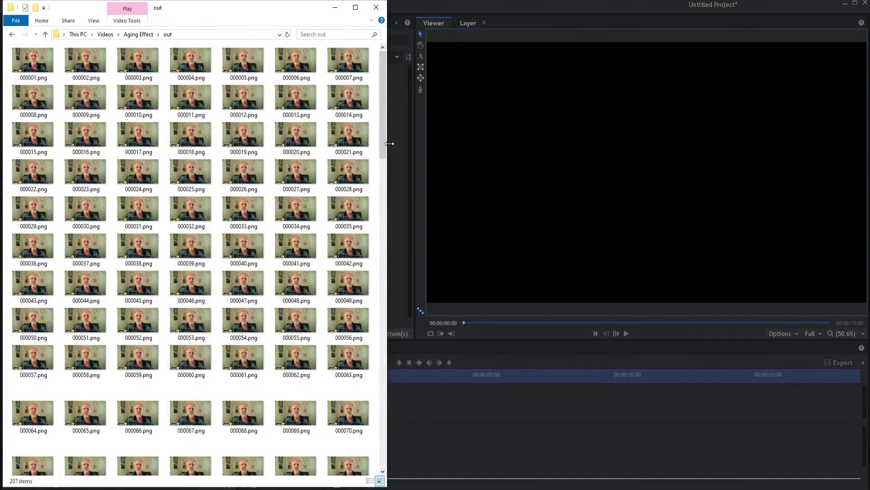
# Import the out folder as an image sequence and place it on the Video 1 track
pyautogui.click(493, 1)
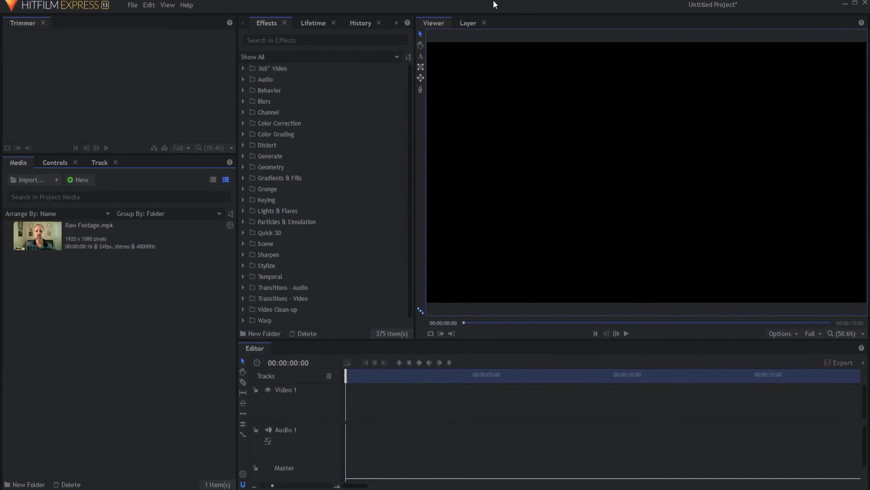
pyautogui.click(56, 181)
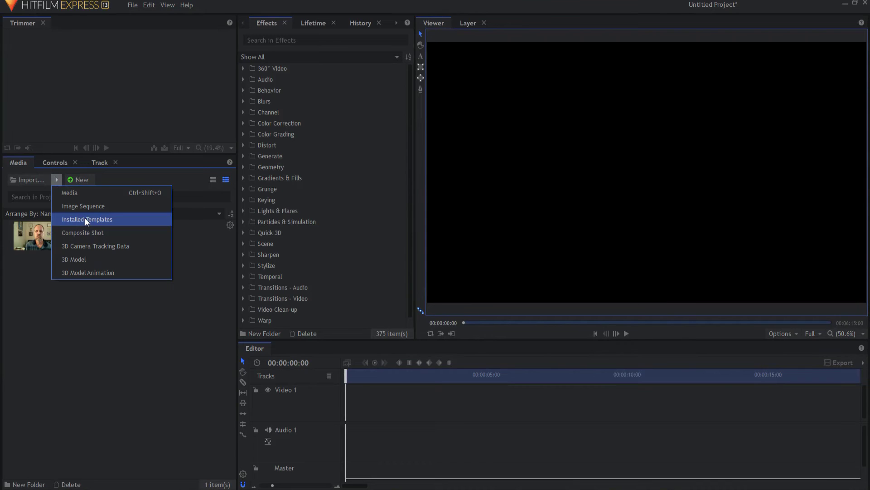
pyautogui.click(87, 206)
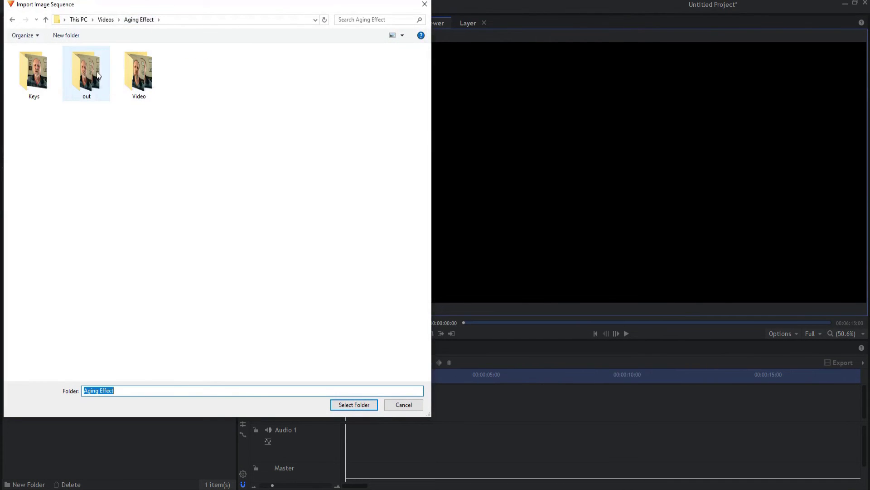
pyautogui.click(97, 71)
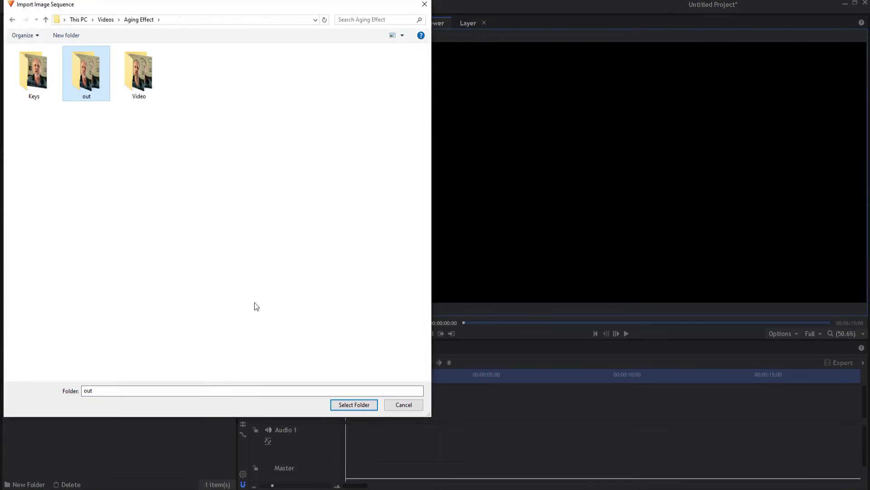
pyautogui.click(358, 408)
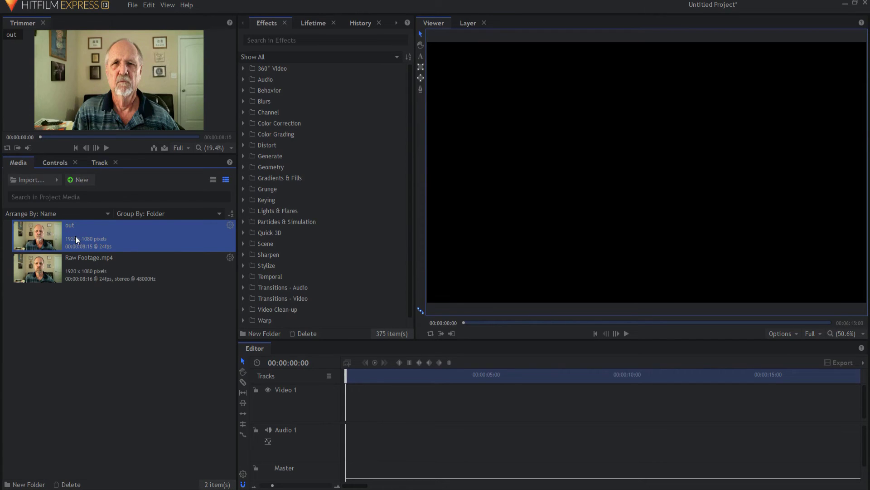
pyautogui.moveTo(79, 238); pyautogui.dragTo(349, 407)
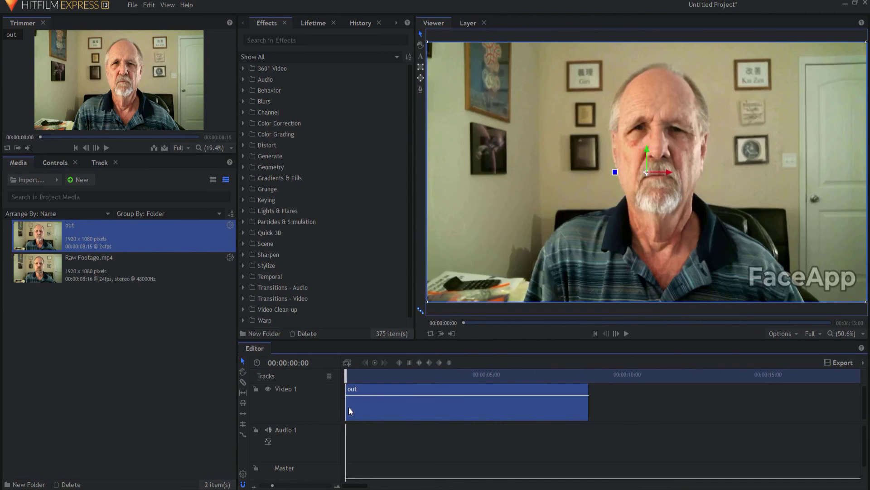
# Preview the aged out sequence, then lay Raw Footage.mp4's sound onto Audio 1 beneath it
pyautogui.click(626, 333)
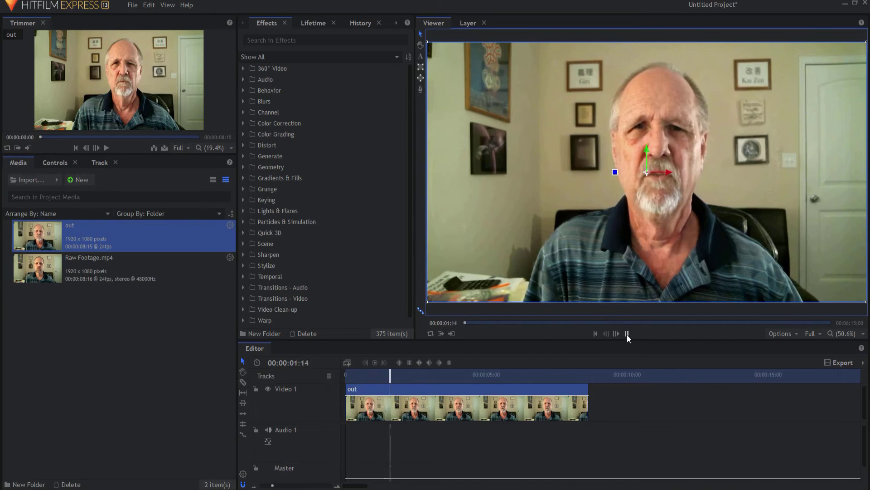
pyautogui.click(626, 333)
pyautogui.click(595, 334)
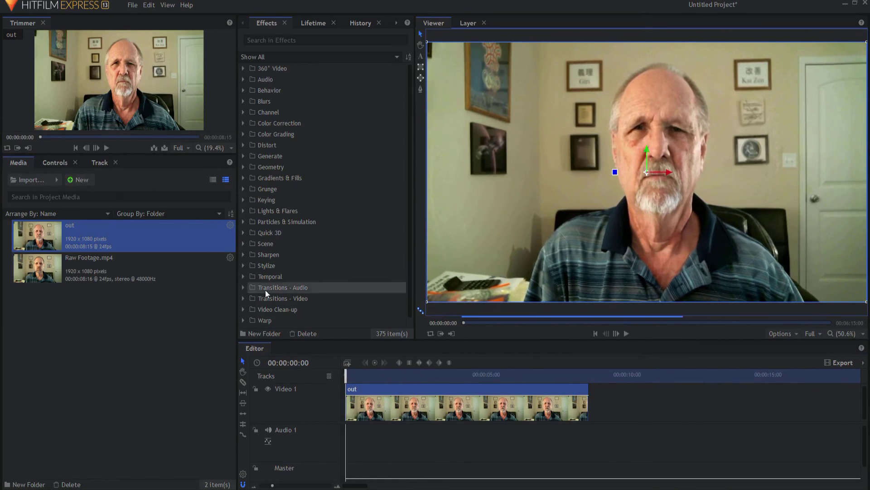
pyautogui.click(63, 270)
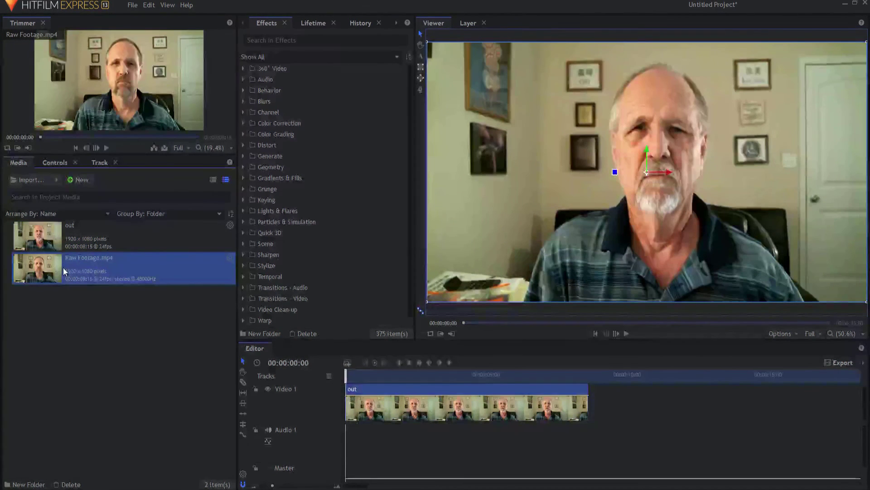
pyautogui.moveTo(63, 267); pyautogui.dragTo(349, 441)
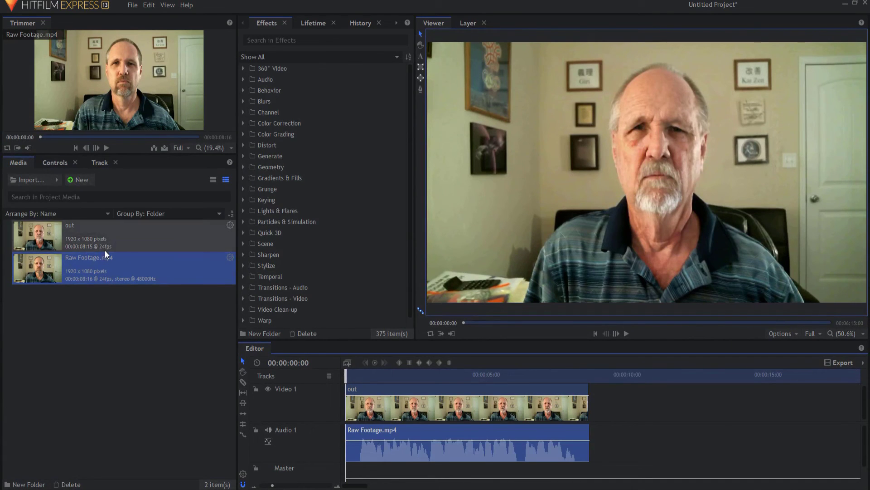
pyautogui.moveTo(375, 373)
pyautogui.mouseDown()
pyautogui.moveTo(559, 364)
pyautogui.moveTo(372, 382)
pyautogui.mouseUp()
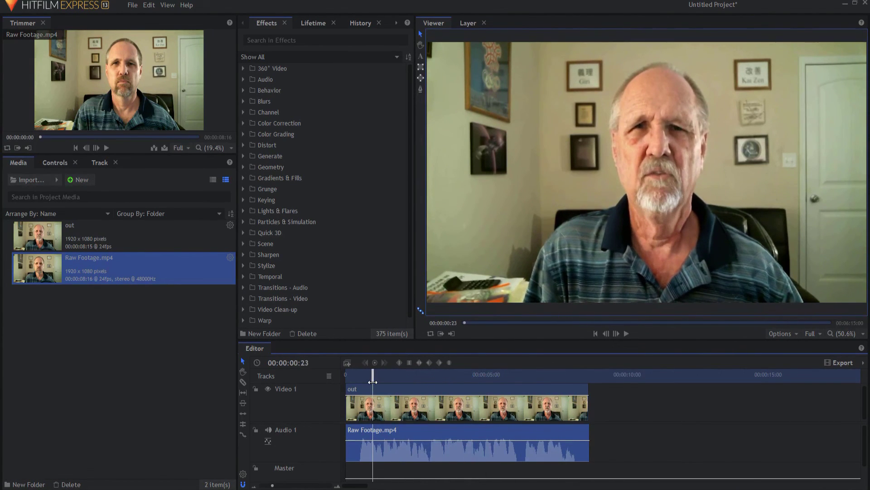